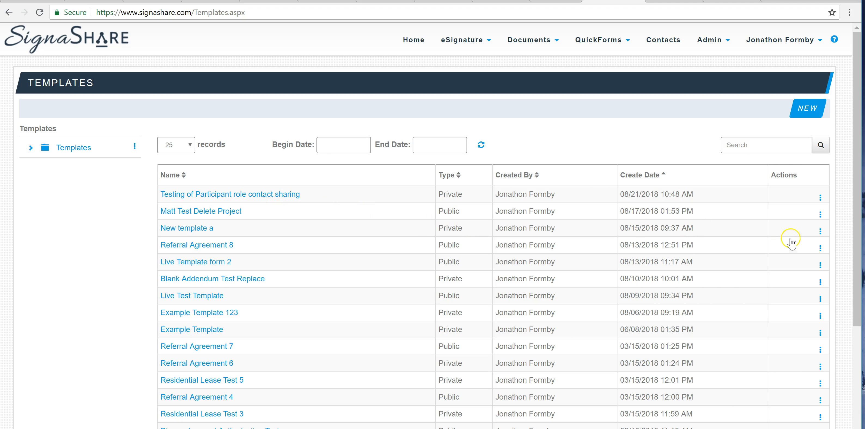
View the contact information form behind the "Testing of Participant role contact sharing" template's link, and return to the template list
click(820, 196)
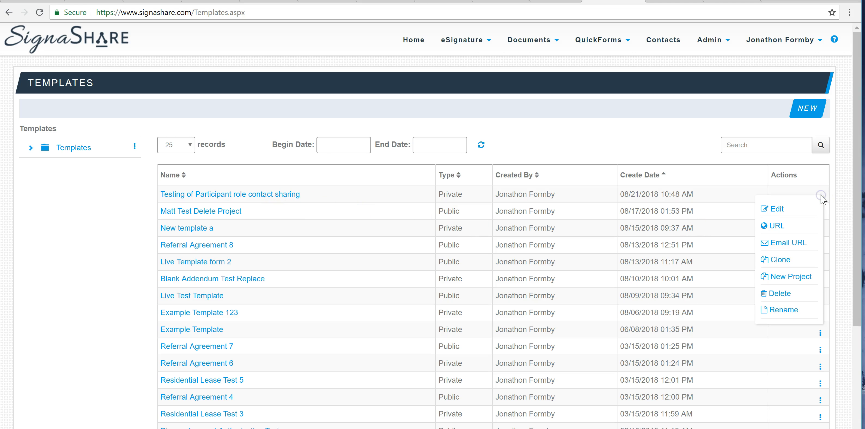
click(781, 246)
click(781, 246)
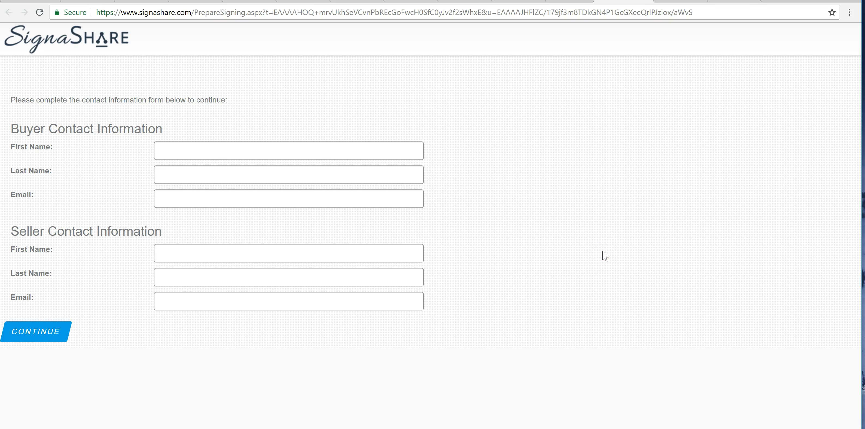
click(569, 1)
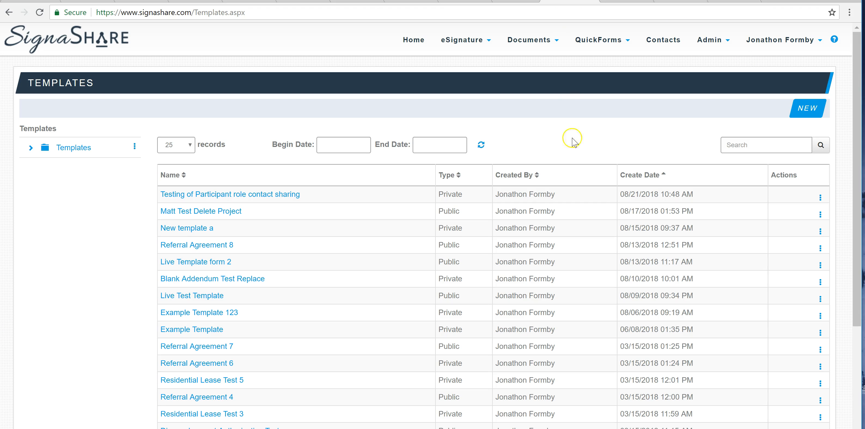
Create a new template and upload the PDF file "a first test" into it
click(804, 114)
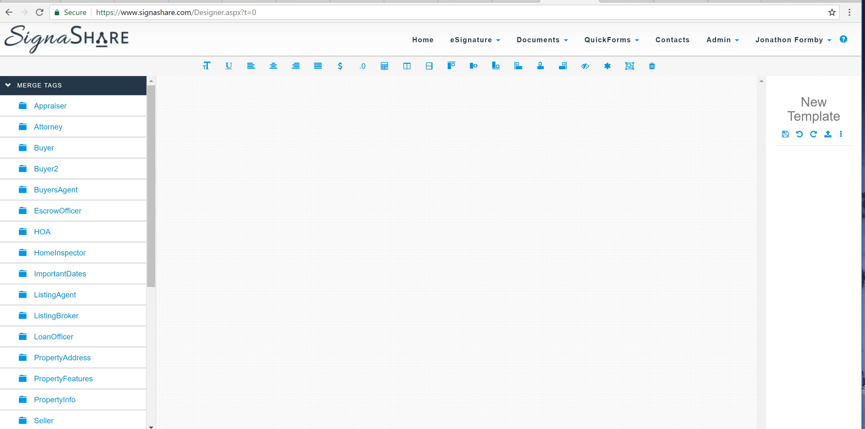
scroll(42, 400, down, 5)
scroll(43, 400, up, 5)
click(827, 134)
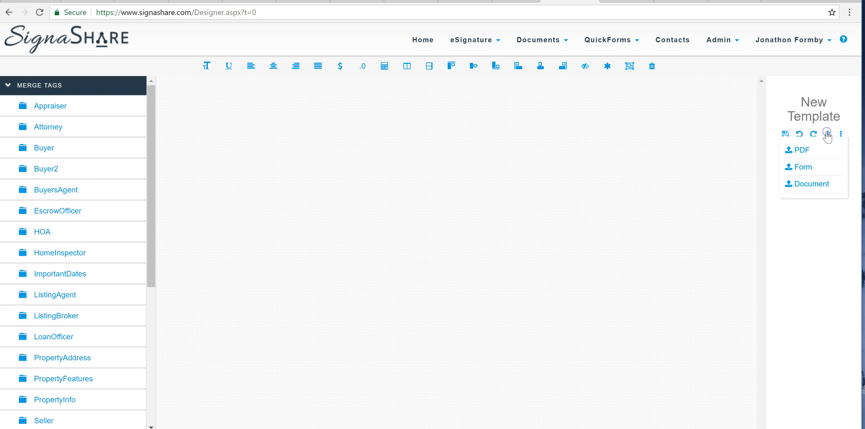
click(801, 150)
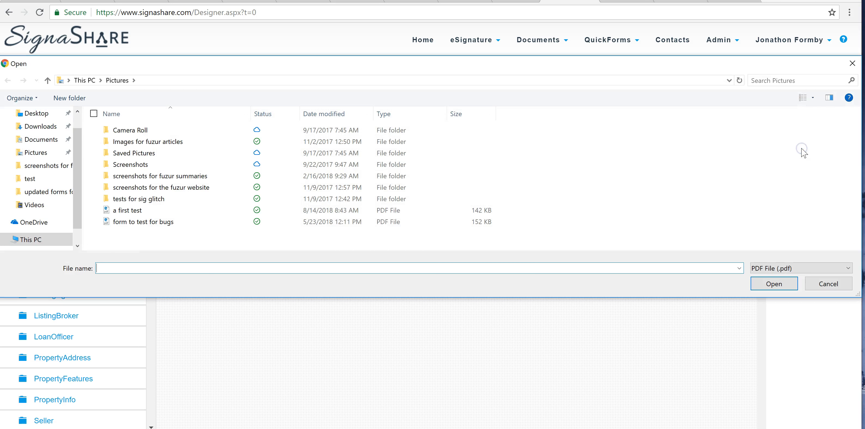
click(193, 211)
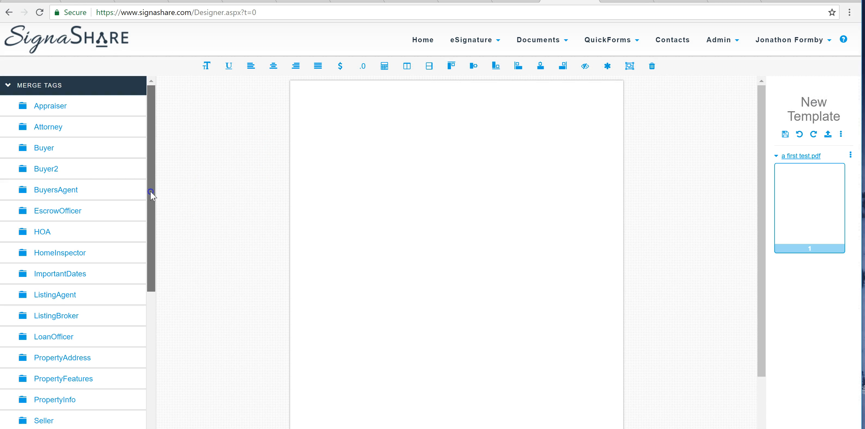
Add the existing Buyer role as a participant in Level 1 of the template
drag(151, 191, 155, 396)
click(54, 358)
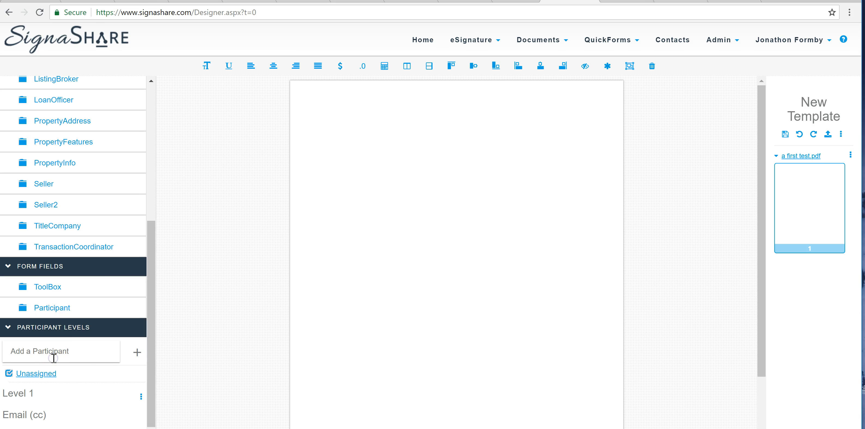
text(buyer)
click(42, 275)
click(137, 352)
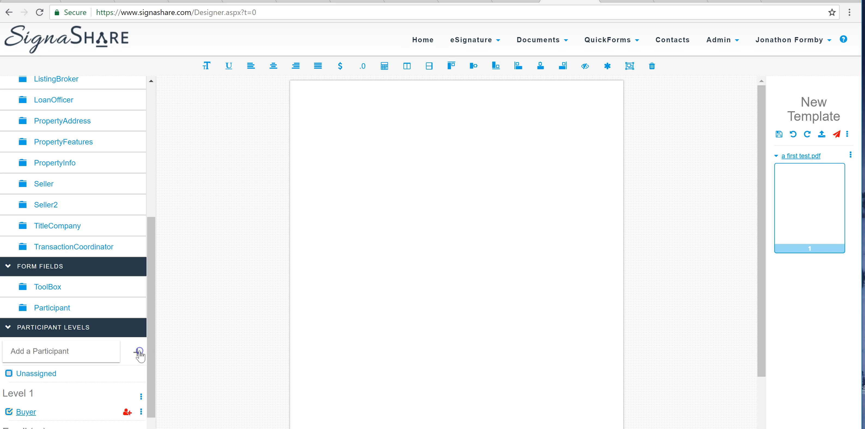
Add the existing Seller role as a second participant in Level 1
click(93, 350)
text(seller)
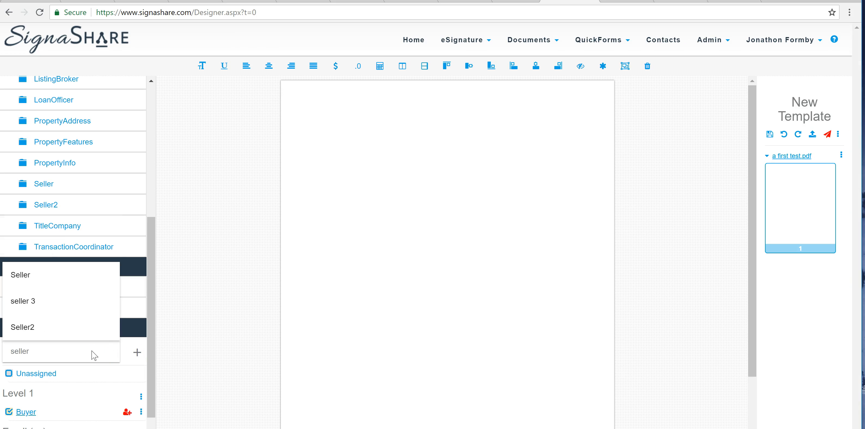
click(67, 275)
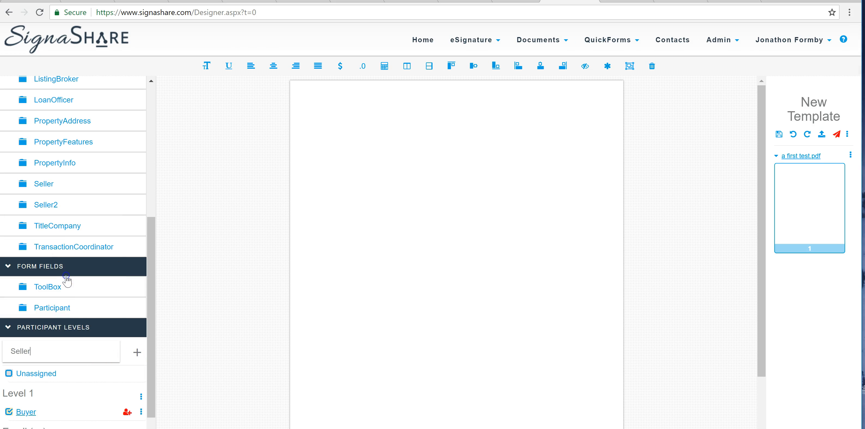
click(137, 352)
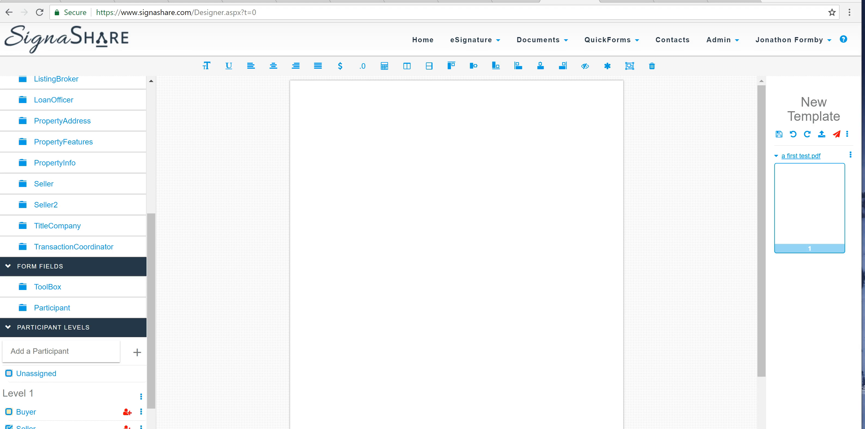
Create a custom participant named "buyer 4" with the color #B388FF and save it
click(57, 348)
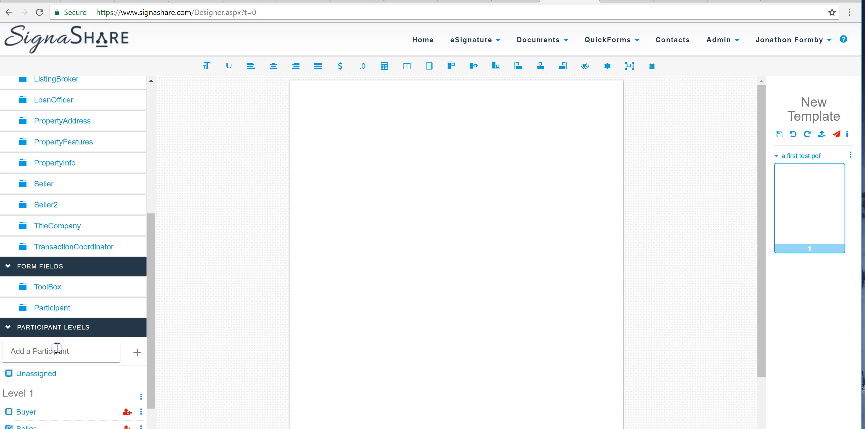
text(buyer 4)
click(137, 352)
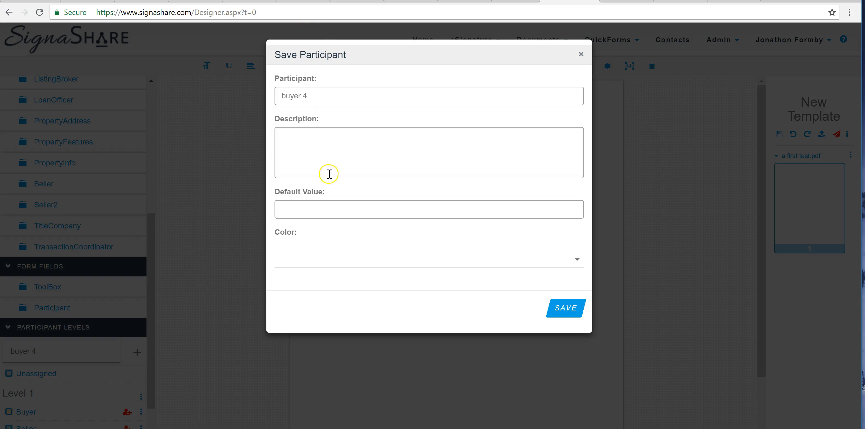
click(311, 260)
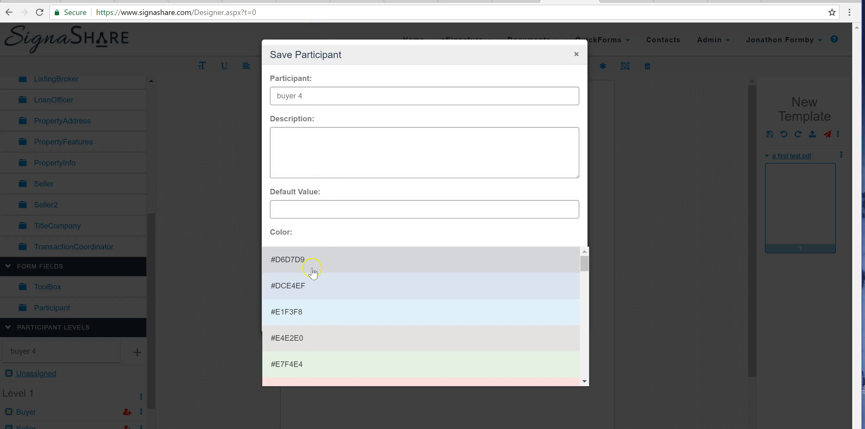
scroll(323, 327, down, 10)
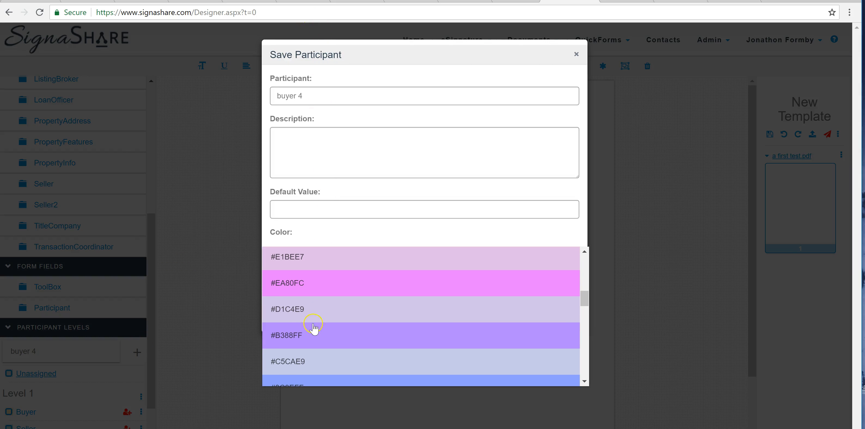
click(312, 338)
click(557, 307)
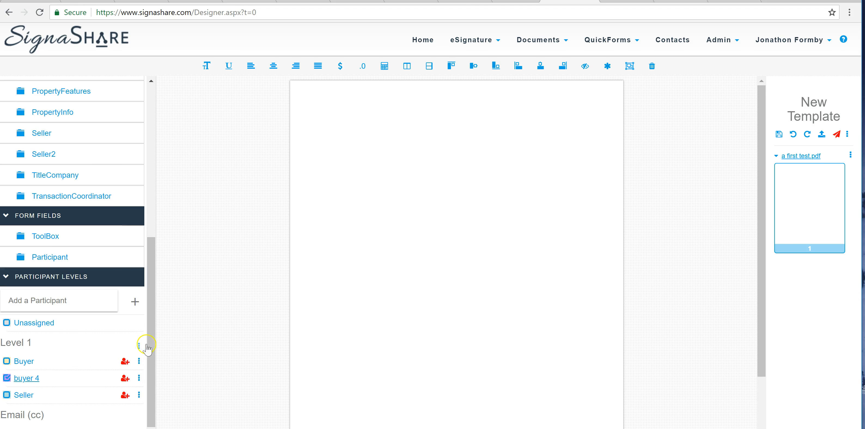
Add Level 2 and Level 3 to the participant levels
click(139, 344)
click(108, 374)
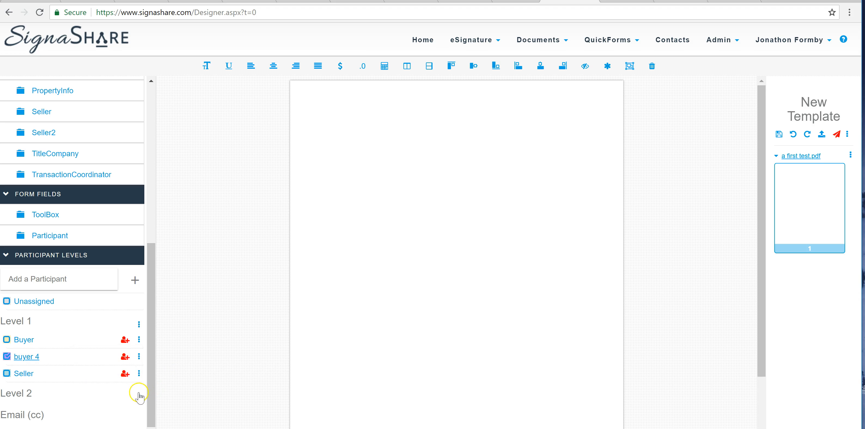
click(118, 404)
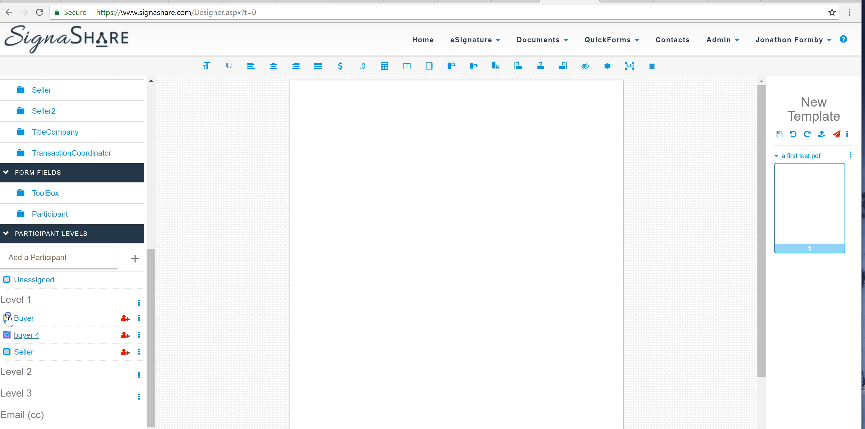
Place a signature field for Buyer near the upper left of the page and a Buyer date field directly below it
click(59, 192)
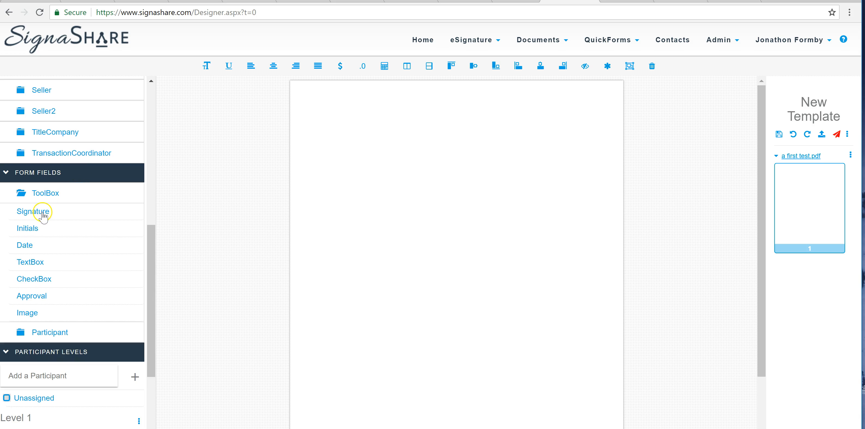
mouse_move(43, 215)
mouse_down()
mouse_move(349, 170)
mouse_move(330, 144)
mouse_up()
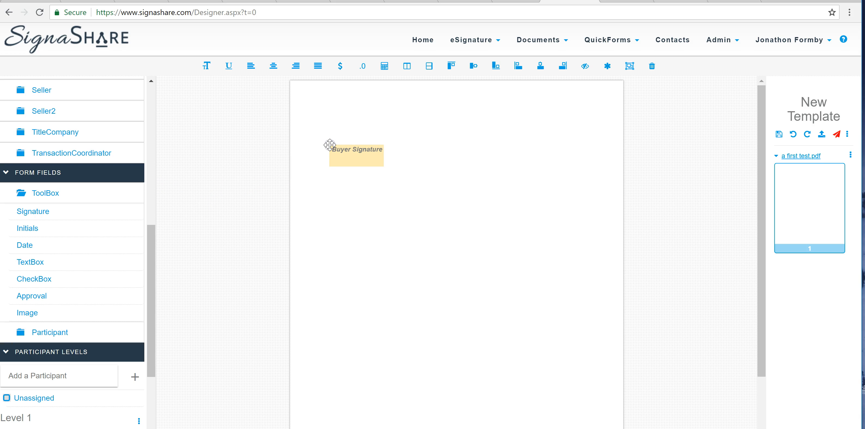
mouse_move(39, 250)
mouse_down()
mouse_move(314, 201)
mouse_move(332, 174)
mouse_up()
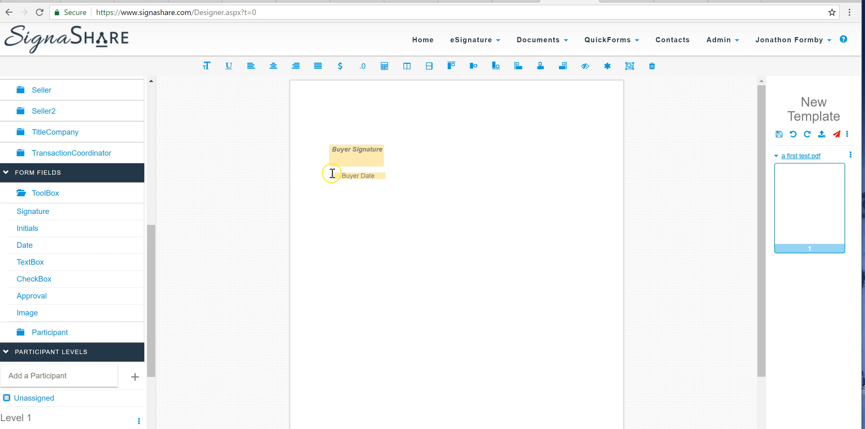
click(331, 174)
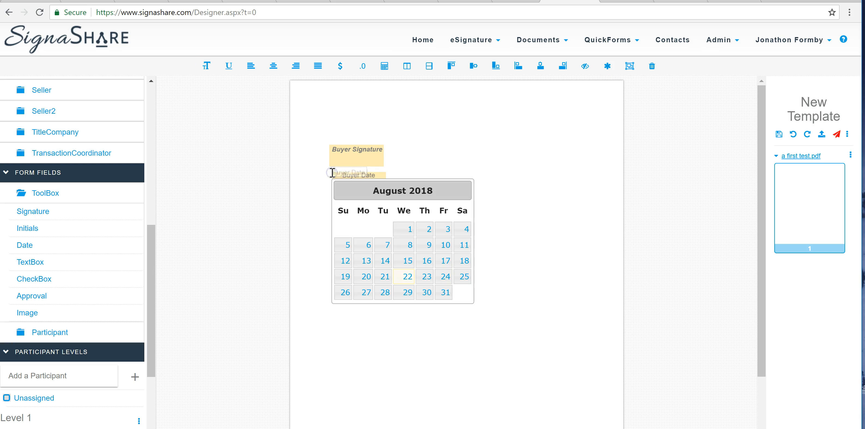
click(311, 239)
Place Seller signature and initials fields beside the buyer's fields, plus an unassigned checkbox and date field below the buyer's fields
scroll(81, 303, down, 3)
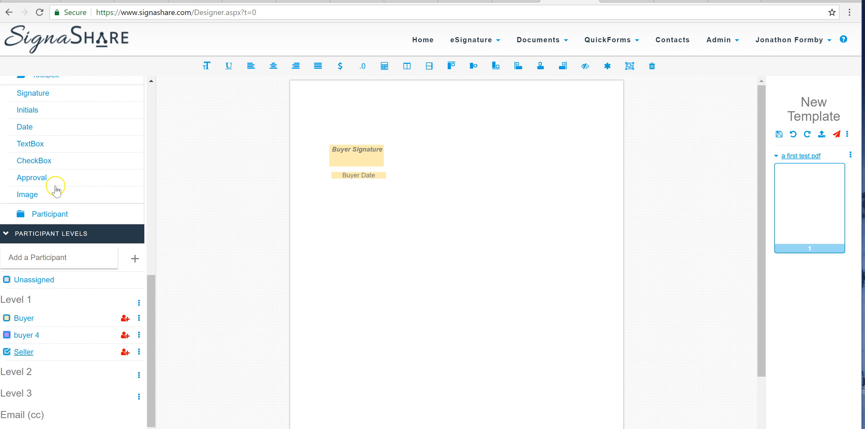
mouse_move(57, 95)
mouse_down()
mouse_move(428, 146)
mouse_move(411, 136)
mouse_move(409, 143)
mouse_up()
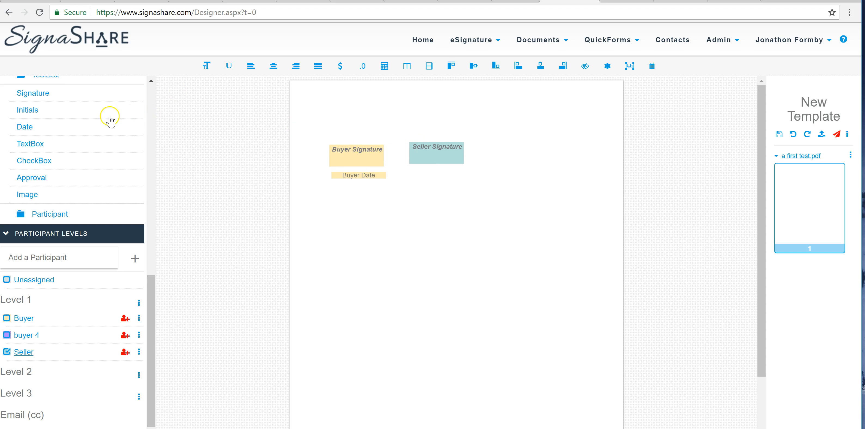
drag(37, 109, 426, 174)
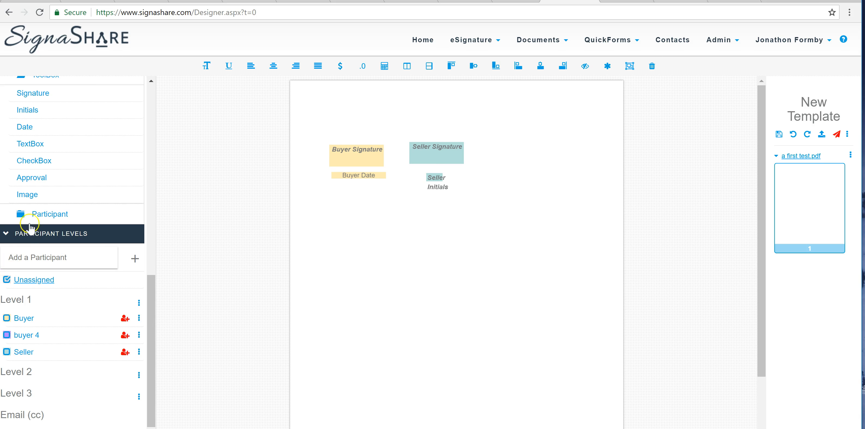
drag(44, 163, 323, 219)
drag(25, 128, 309, 236)
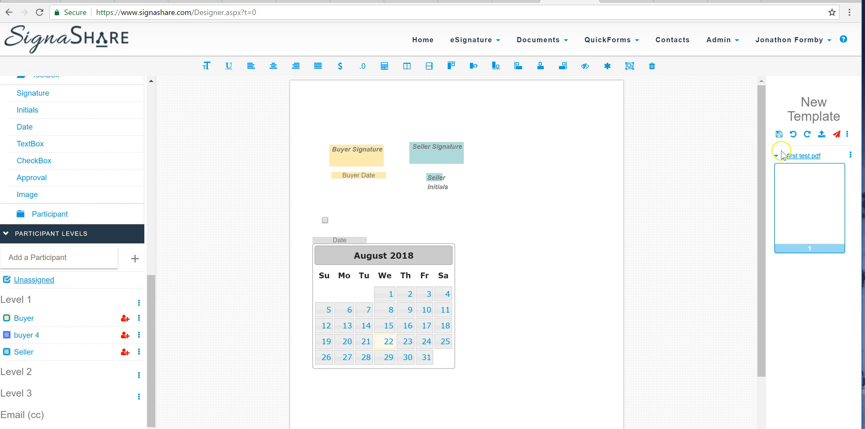
Save the template as "test 1" in the Closing Docs folder with Public visibility
click(779, 134)
click(761, 170)
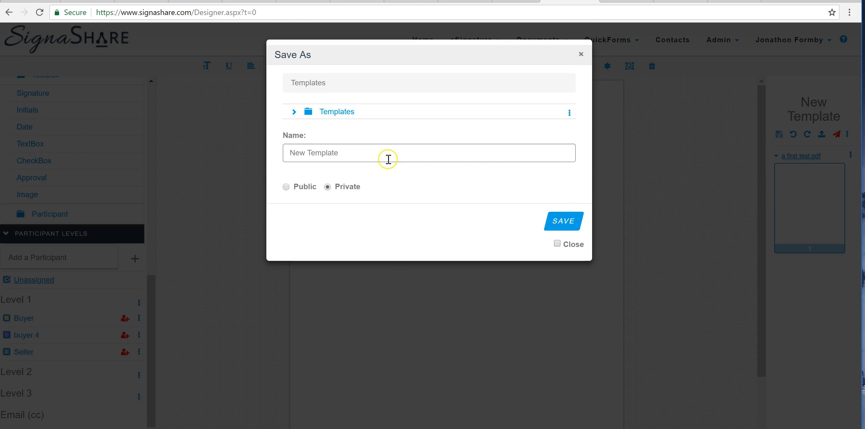
triple_click(388, 154)
text(test 1)
click(294, 112)
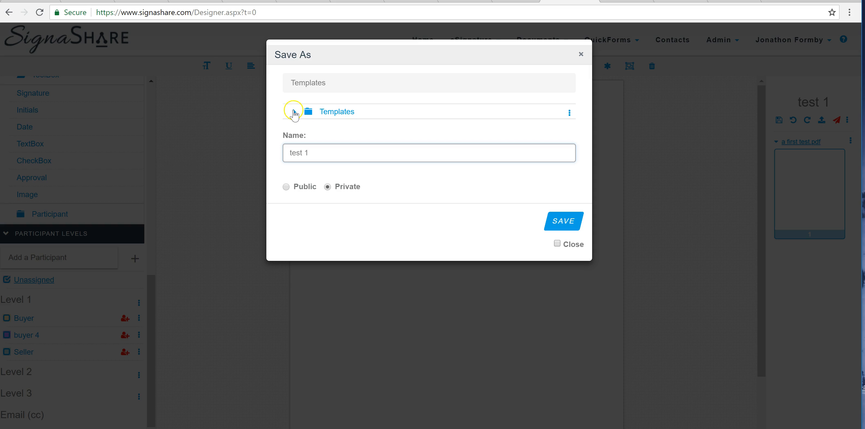
click(336, 128)
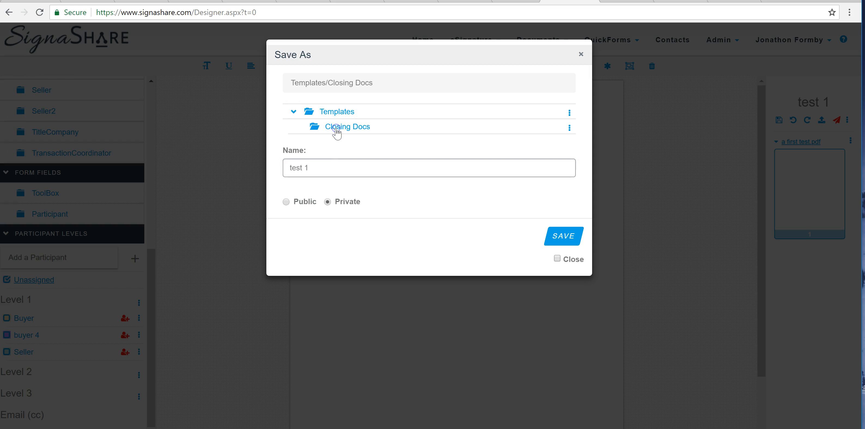
click(286, 201)
click(566, 240)
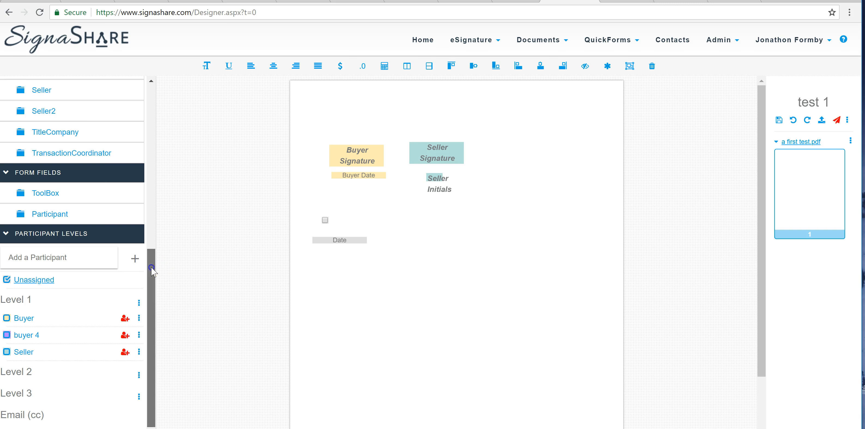
Assign an existing contact from the contact list to the Buyer participant in Level 1, with Auto Fill Data enabled
click(124, 318)
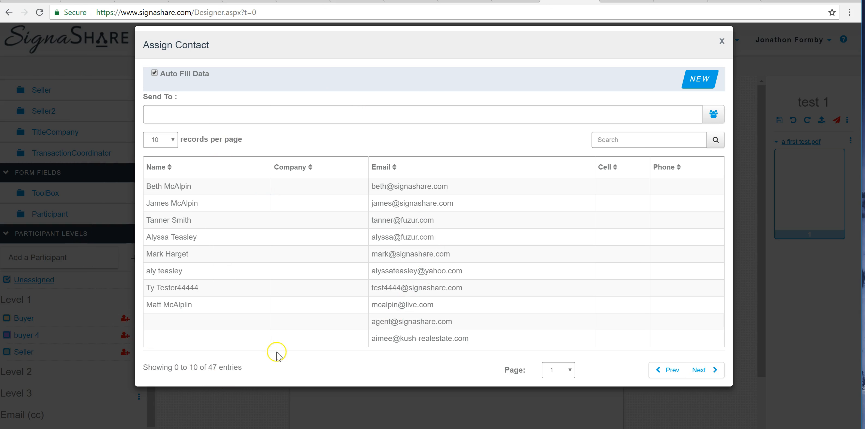
click(392, 237)
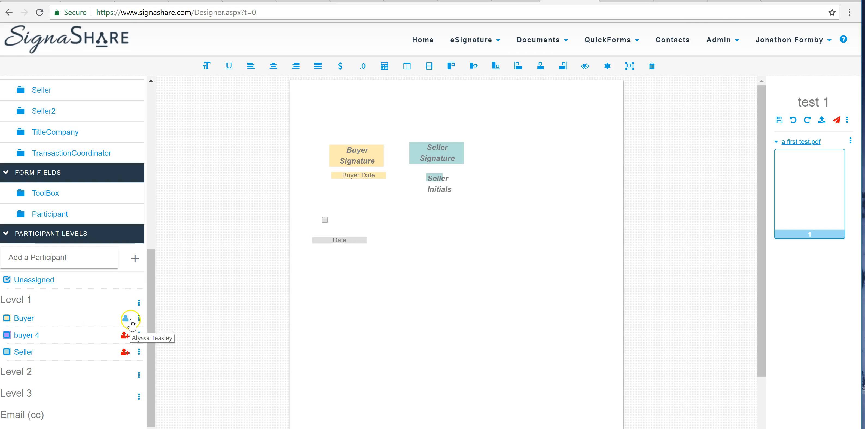
Enter a new recipient's e-mail address for buyer 4, open the new contact form for it, and leave without adding the contact
click(124, 336)
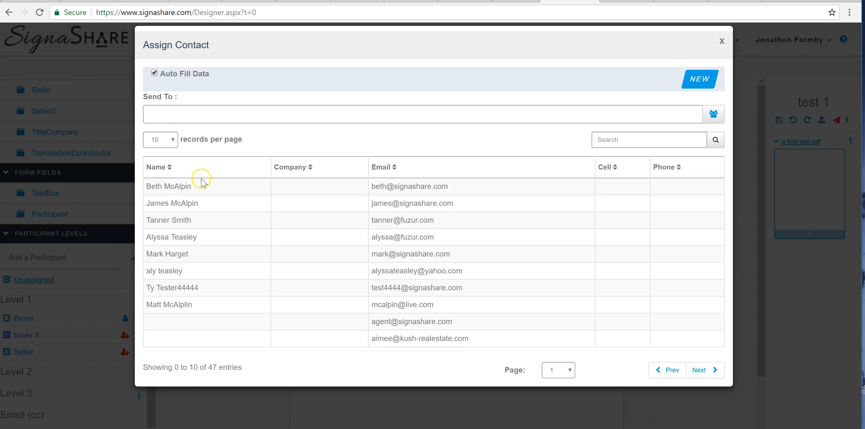
click(182, 113)
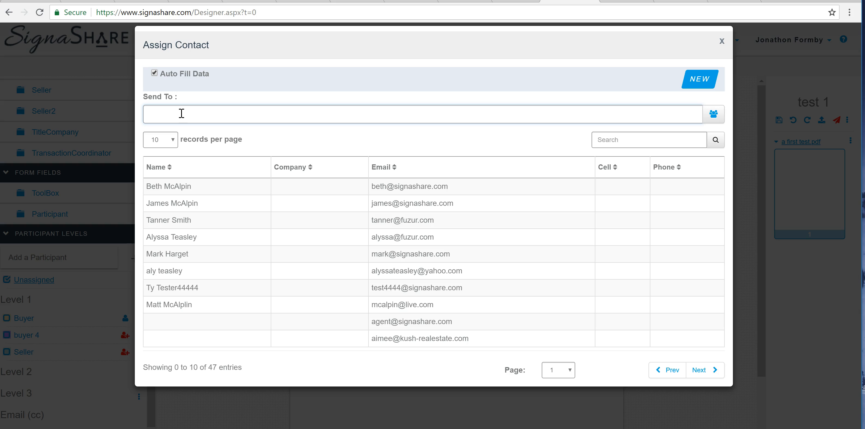
click(714, 115)
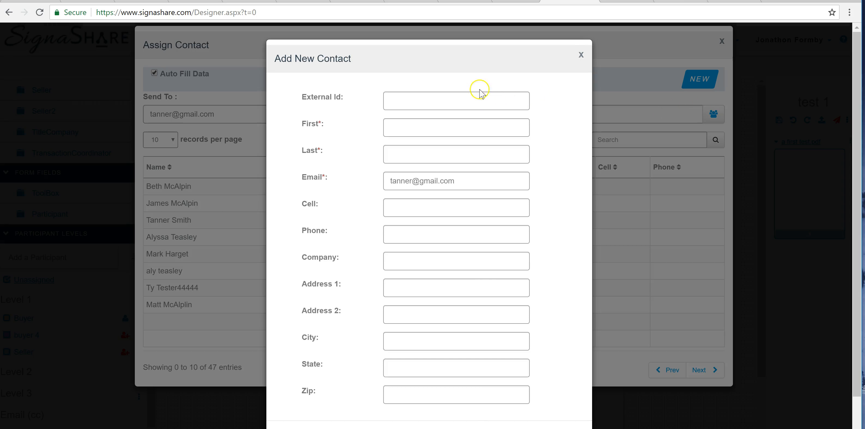
click(580, 54)
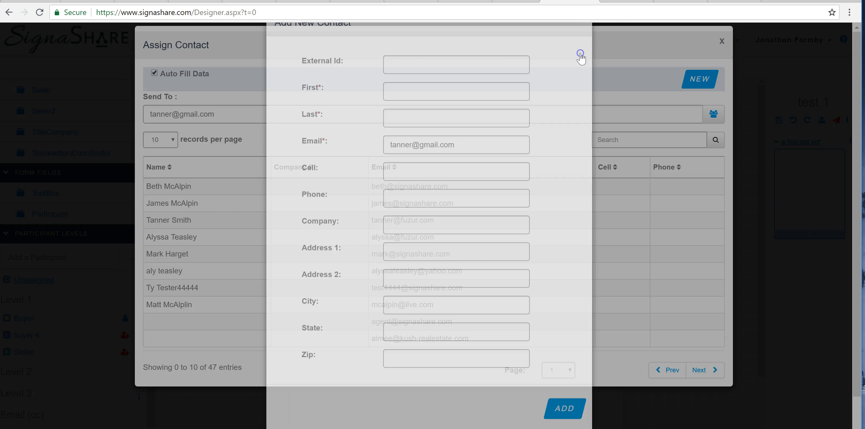
click(724, 46)
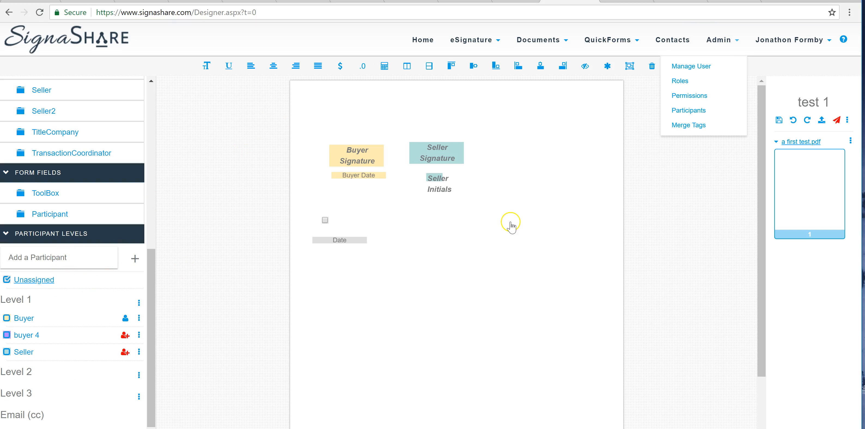
Start sending the document with the current participant level assignments and proceed to saving it as "test 1" under Projects
click(526, 215)
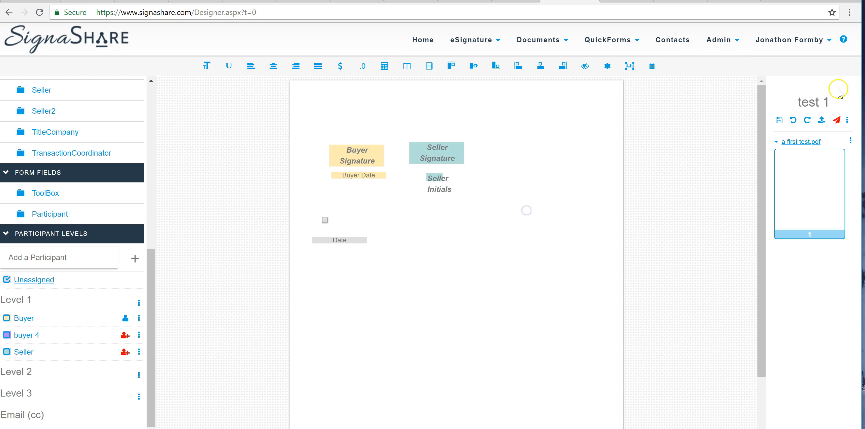
click(837, 120)
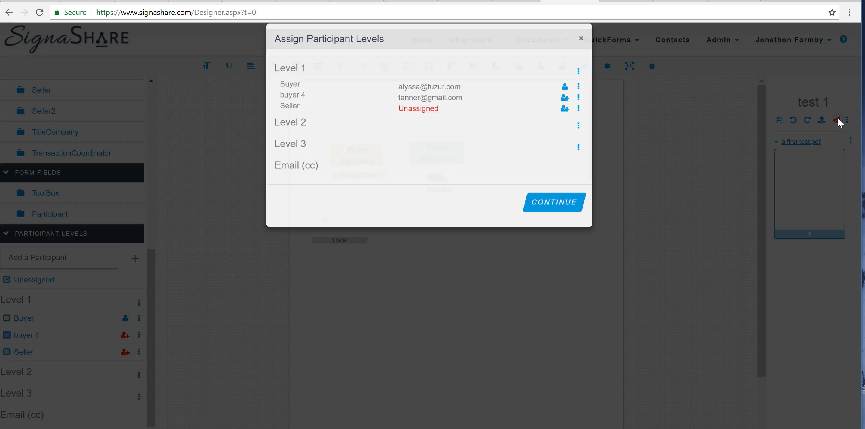
click(557, 215)
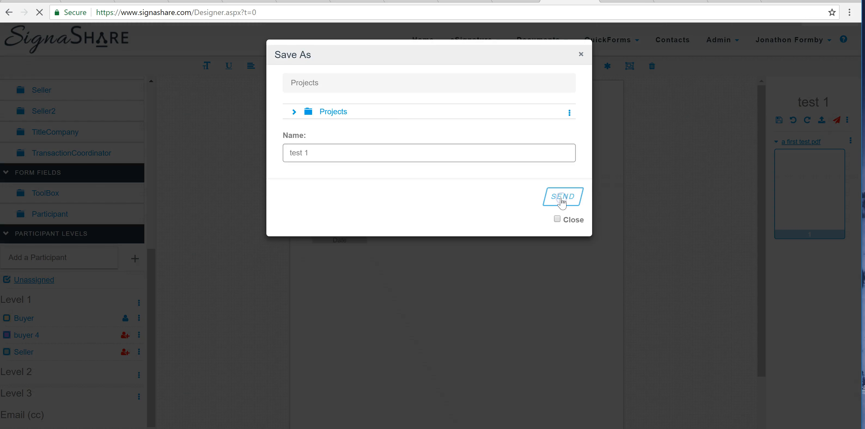